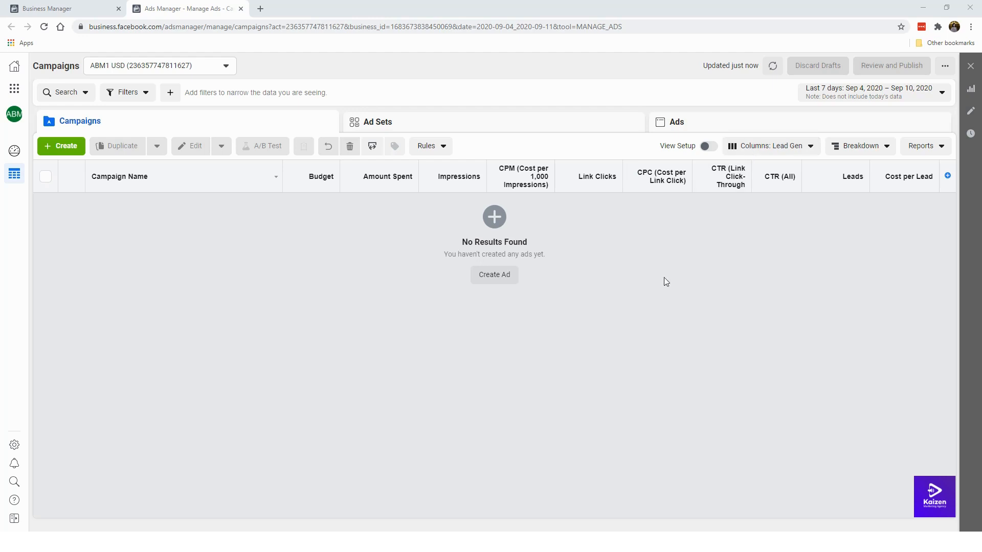
Open column customization from the Lead Gen preset and remove the Leads and Cost per Lead columns
left_click(771, 149)
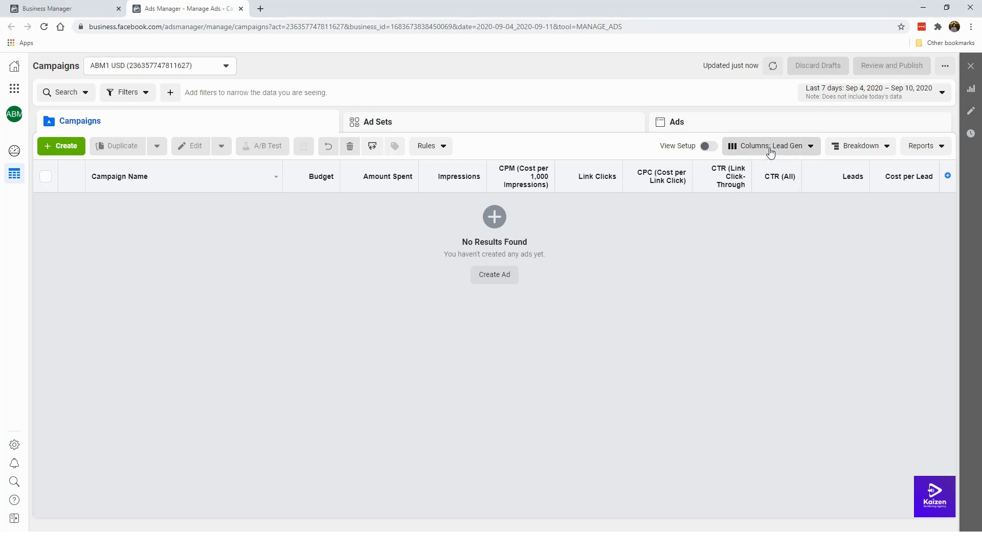
scroll(752, 335, "down", 1)
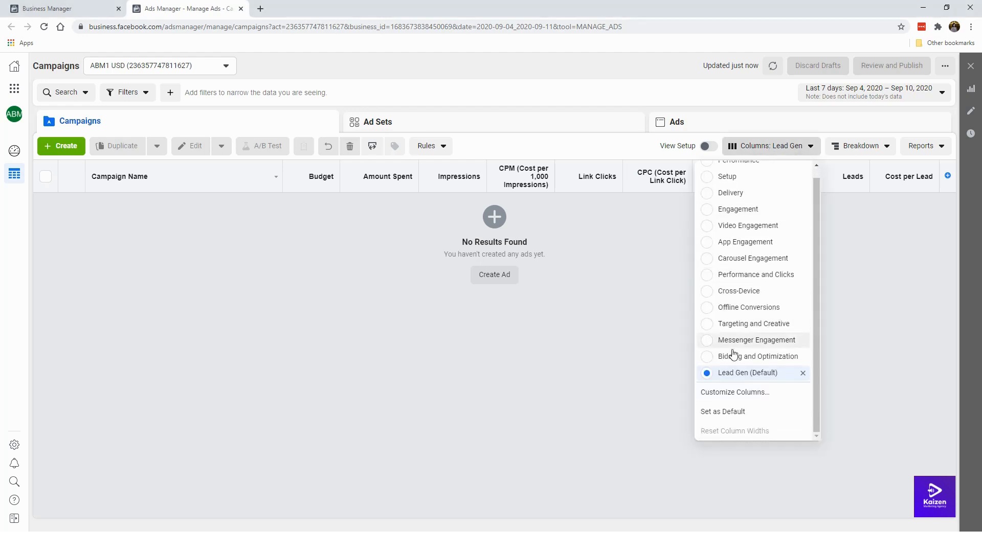
left_click(739, 394)
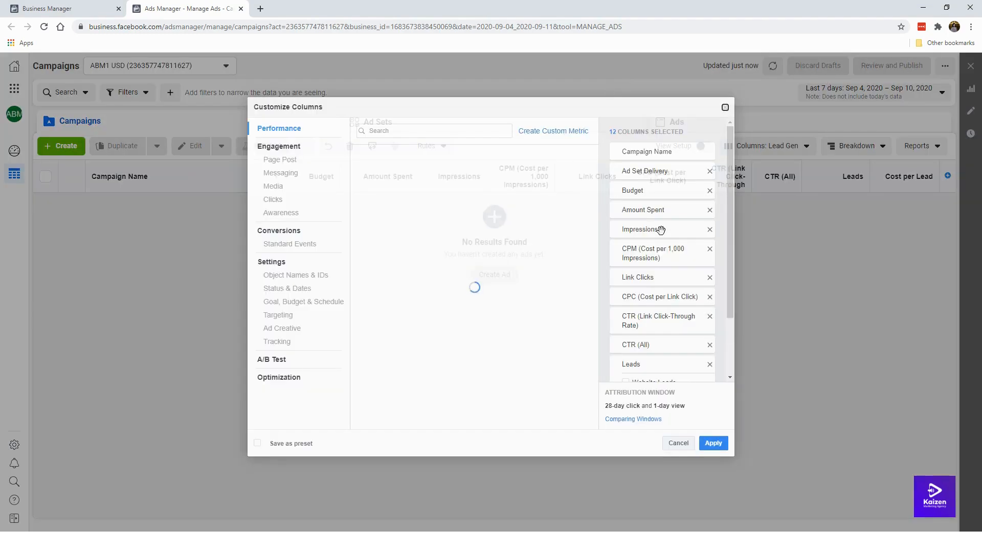
scroll(680, 281, "down", 2)
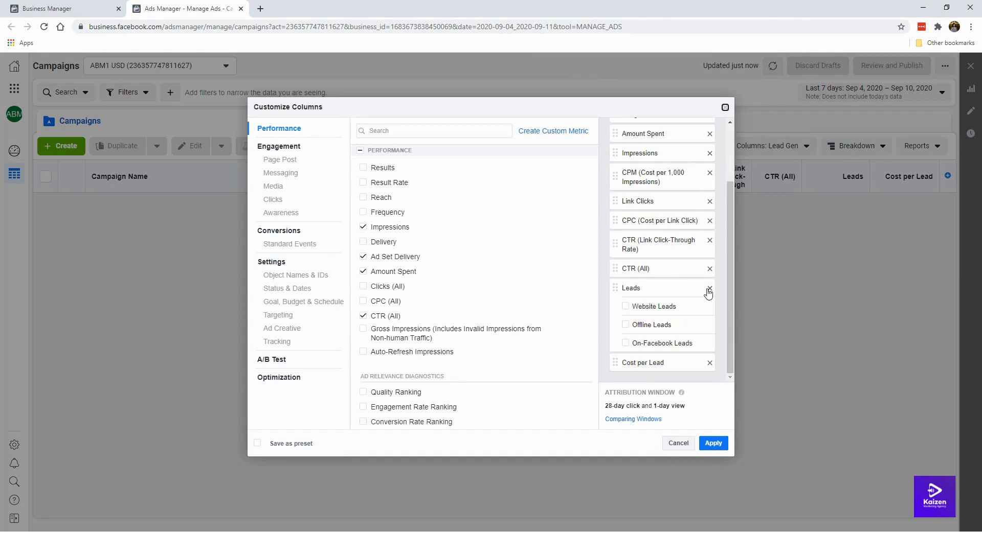
scroll(686, 297, "up", 2)
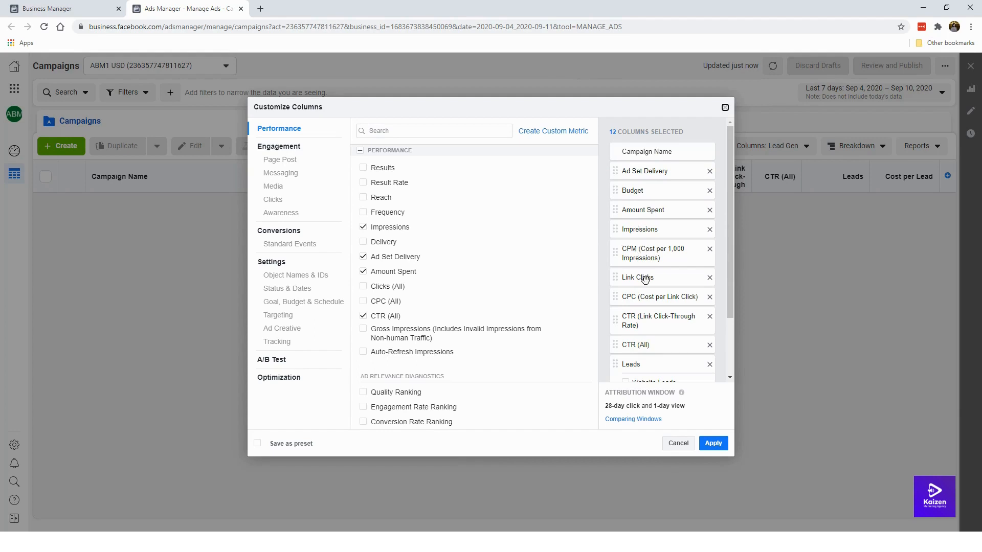
scroll(642, 305, "down", 1)
scroll(642, 305, "down", 2)
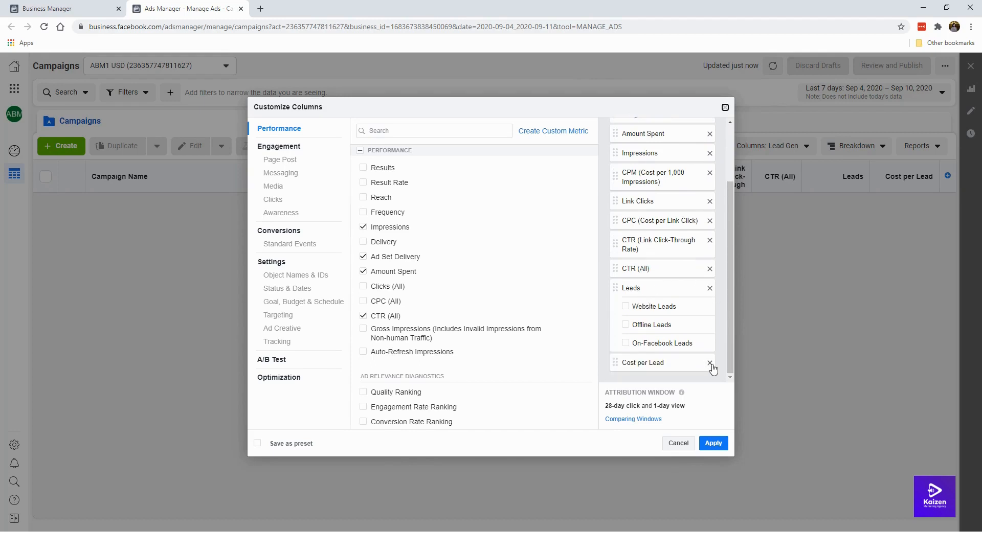
left_click(709, 362)
left_click(709, 308)
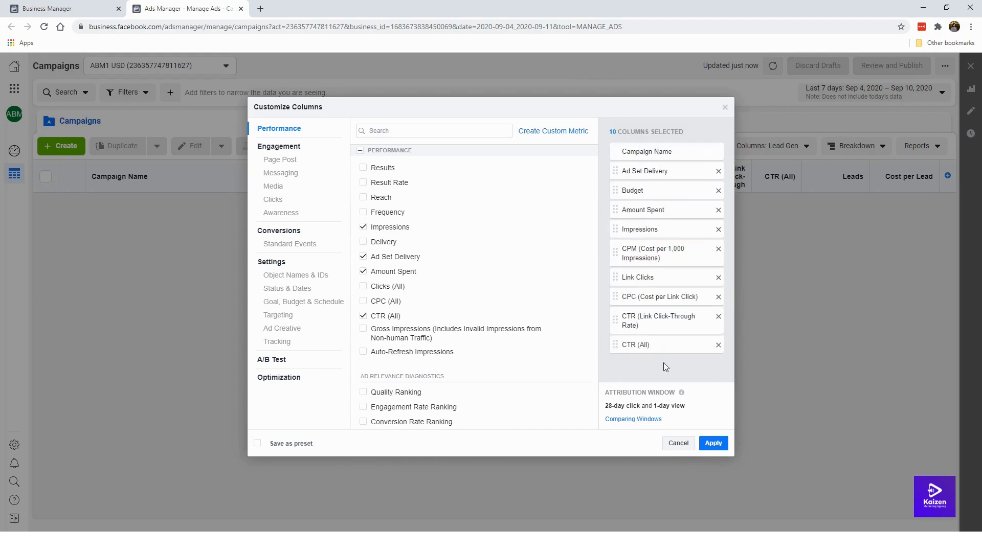
Search the metrics for "purc" and add the total, value and cost columns for Purchases
left_click(427, 132)
type("purc")
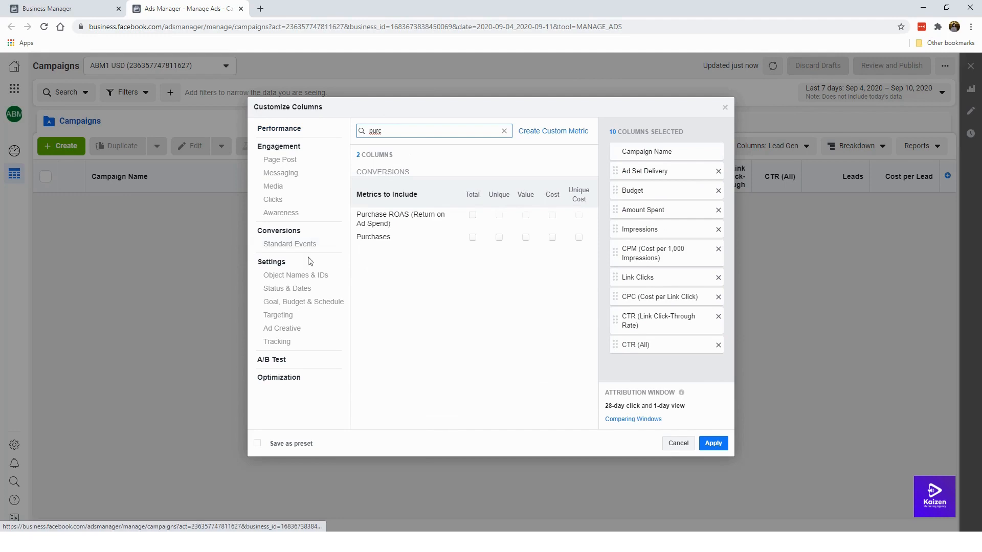
left_click(472, 238)
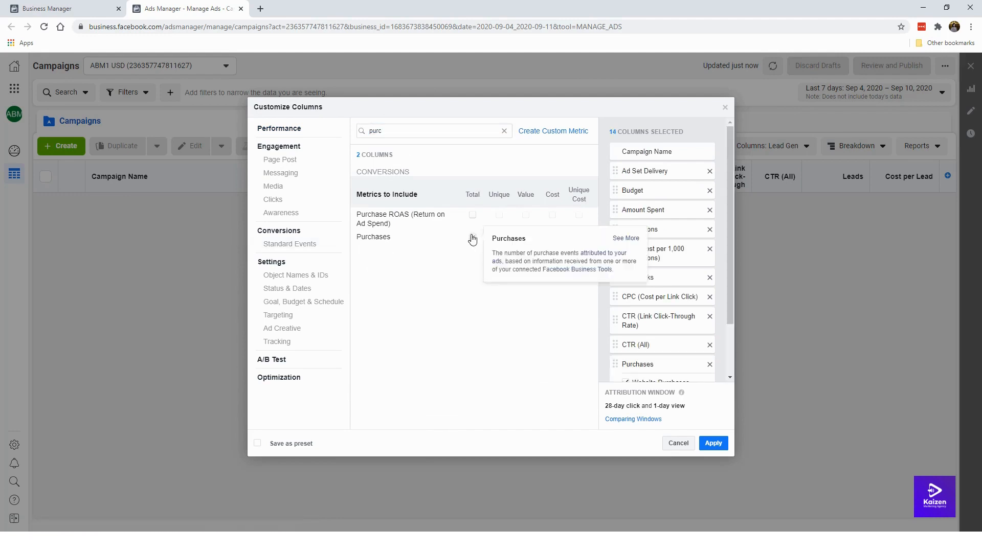
left_click(525, 237)
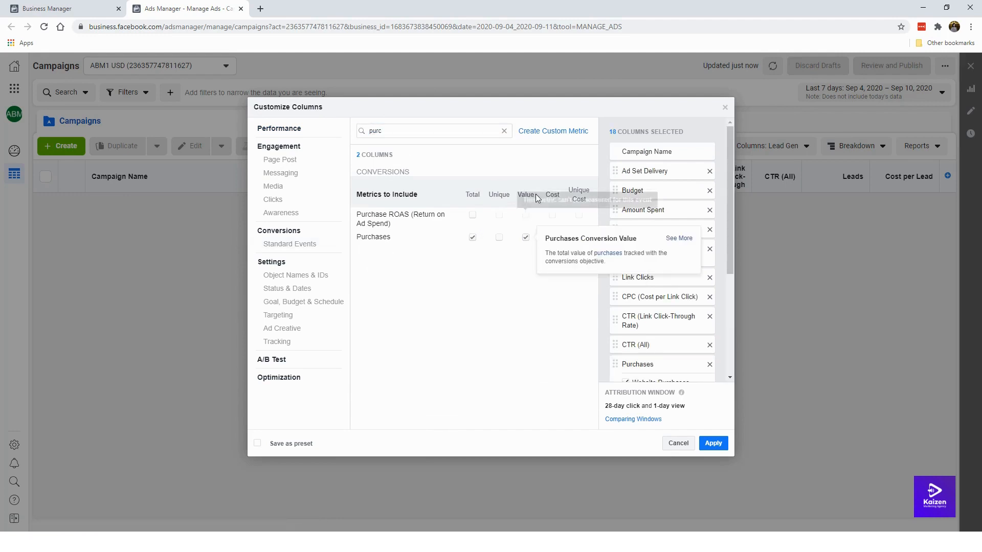
left_click(552, 238)
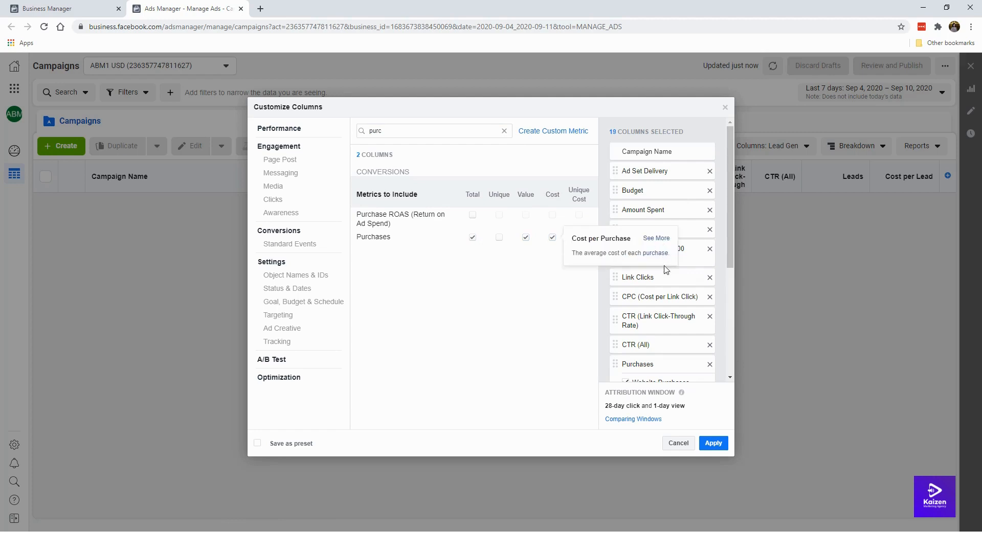
Deselect the website, offline and on-Facebook sub-metrics under both Purchases and Purchases Conversion Value
left_click_drag(726, 258, 721, 365)
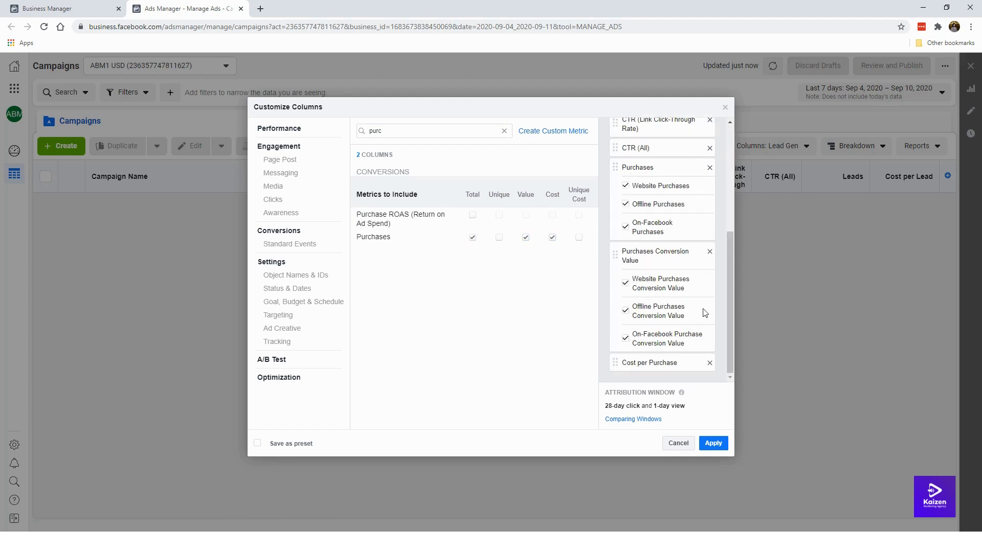
left_click_drag(729, 265, 728, 248)
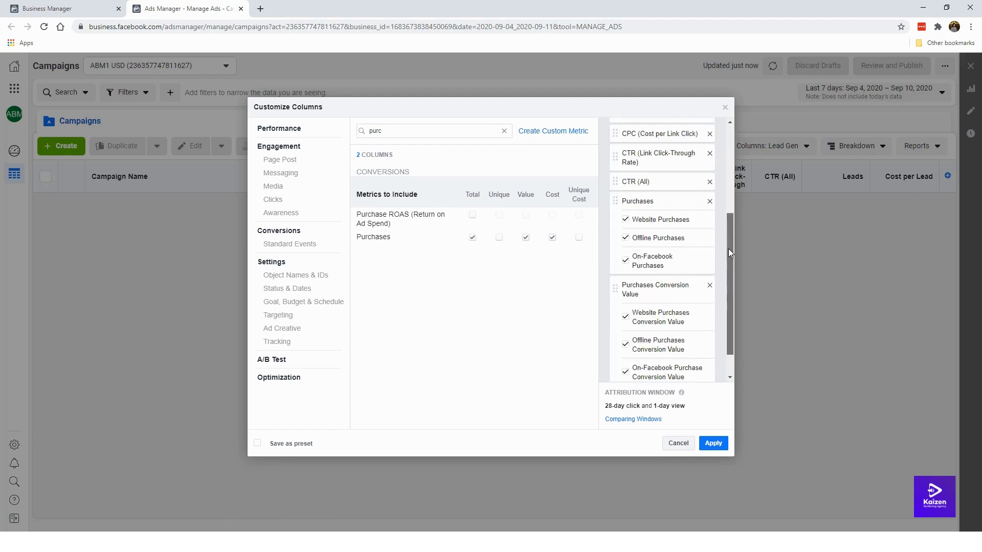
left_click(625, 220)
left_click(625, 238)
left_click(624, 260)
scroll(624, 263, "down", 1)
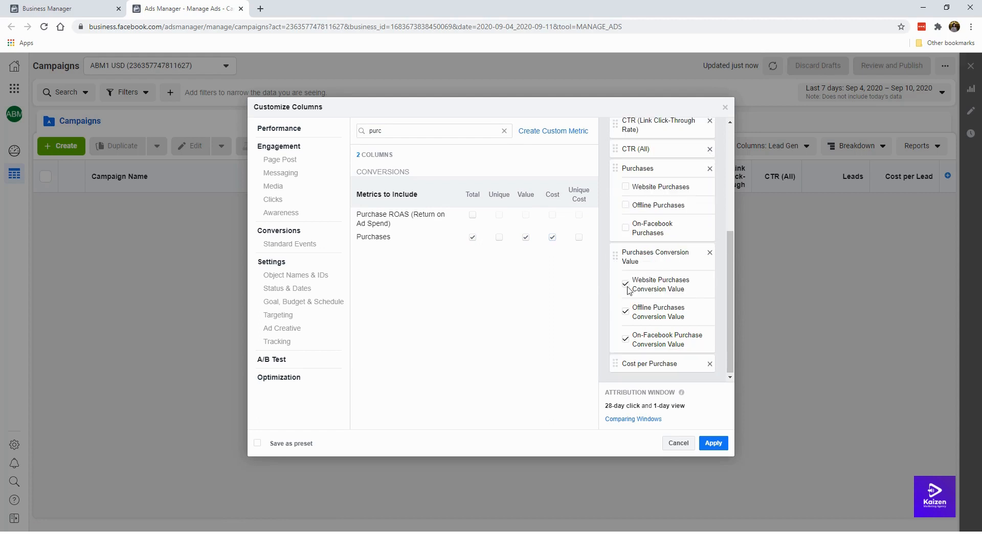
left_click(625, 284)
left_click(625, 311)
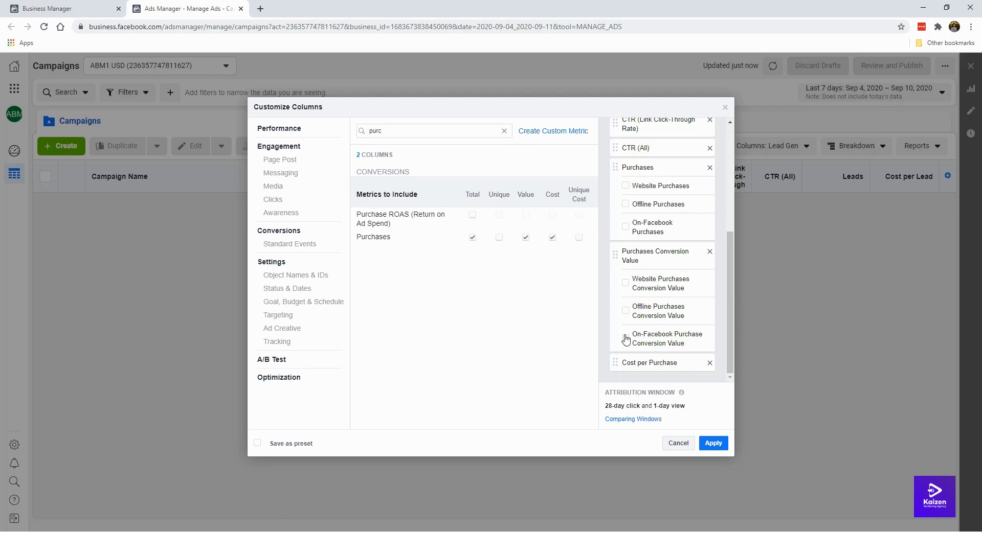
left_click(625, 339)
Add the total Purchase ROAS (Return on Ad Spend) column and deselect its Website Purchase ROAS sub-metric
scroll(639, 317, "up", 1)
scroll(652, 232, "down", 2)
scroll(643, 279, "up", 2)
scroll(655, 266, "down", 2)
mouse_move(476, 219)
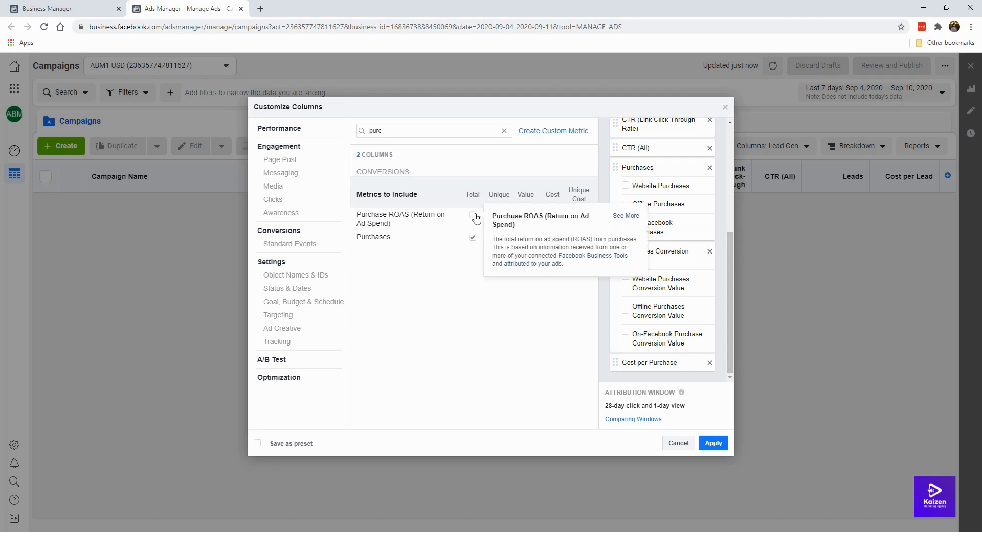
left_click(472, 215)
scroll(665, 280, "down", 2)
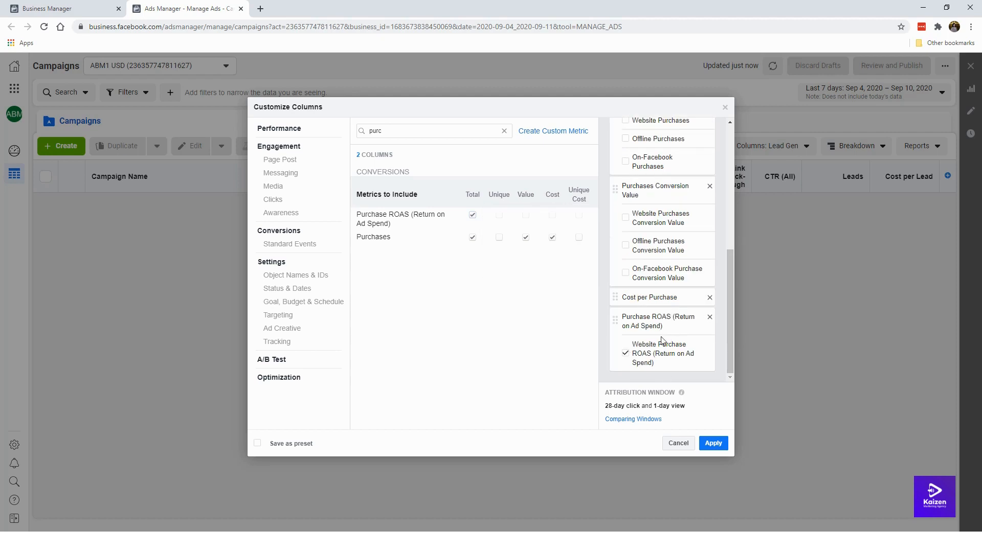
left_click(625, 353)
Save the selected columns as a preset named "Purchase" and apply it to the campaigns table
scroll(682, 259, "up", 3)
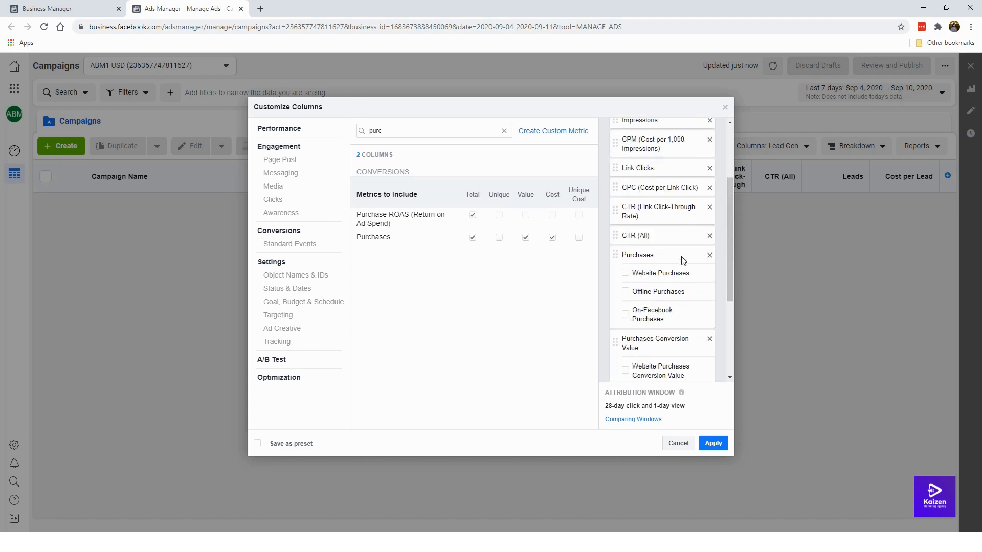
scroll(682, 261, "down", 3)
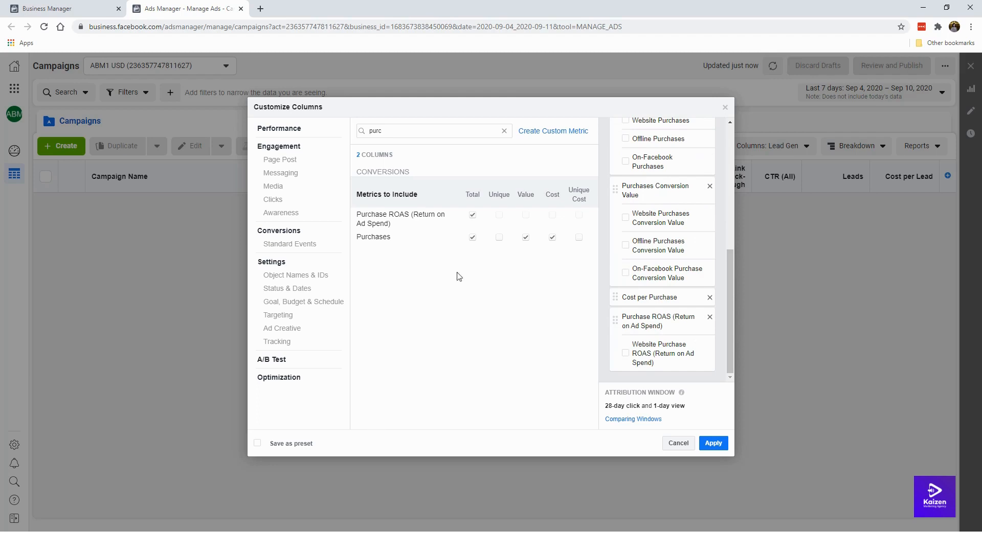
left_click(287, 445)
type("Purchases")
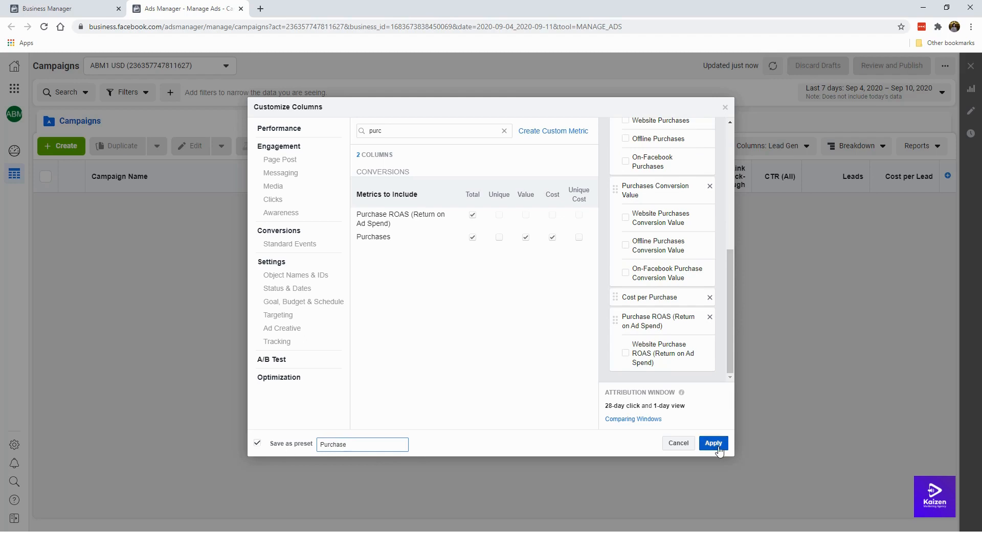
left_click(710, 444)
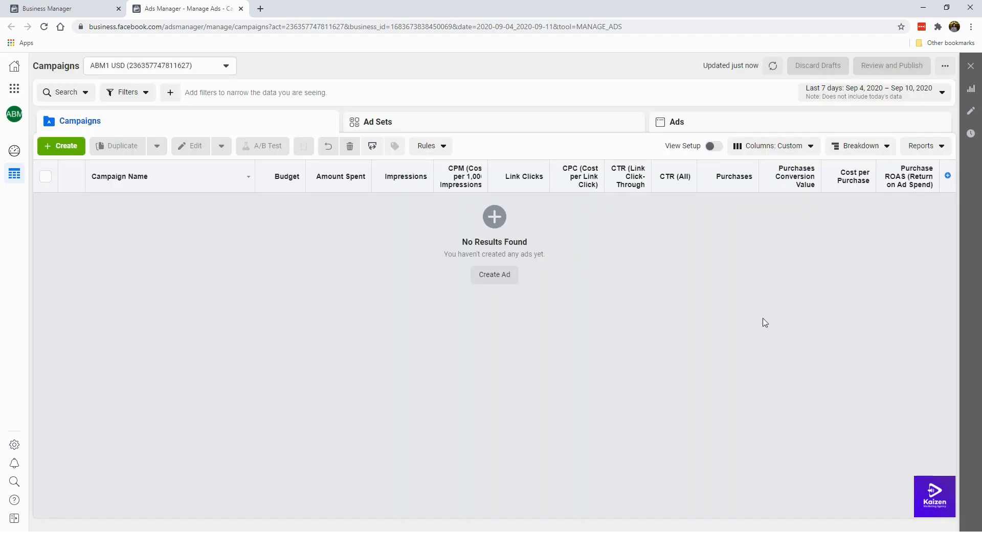
Reopen column customization from the Purchase preset, search for "add", and add the total, unique and cost columns for Adds to Cart
left_click(787, 148)
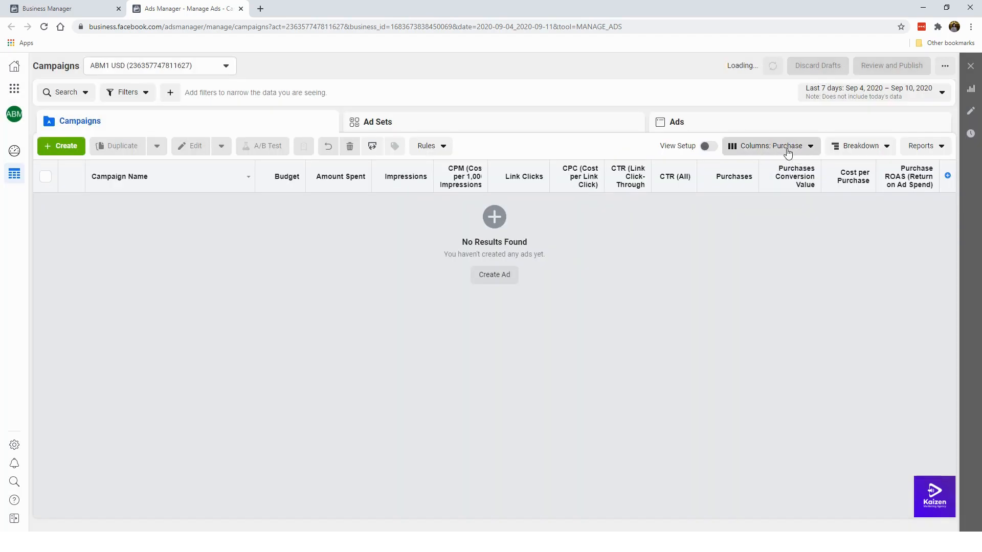
scroll(756, 306, "down", 1)
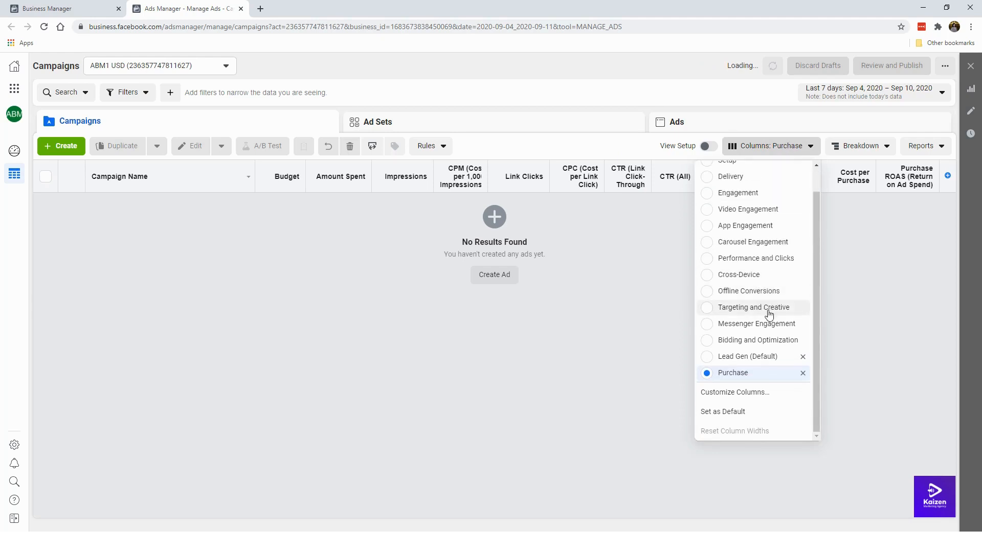
left_click(761, 394)
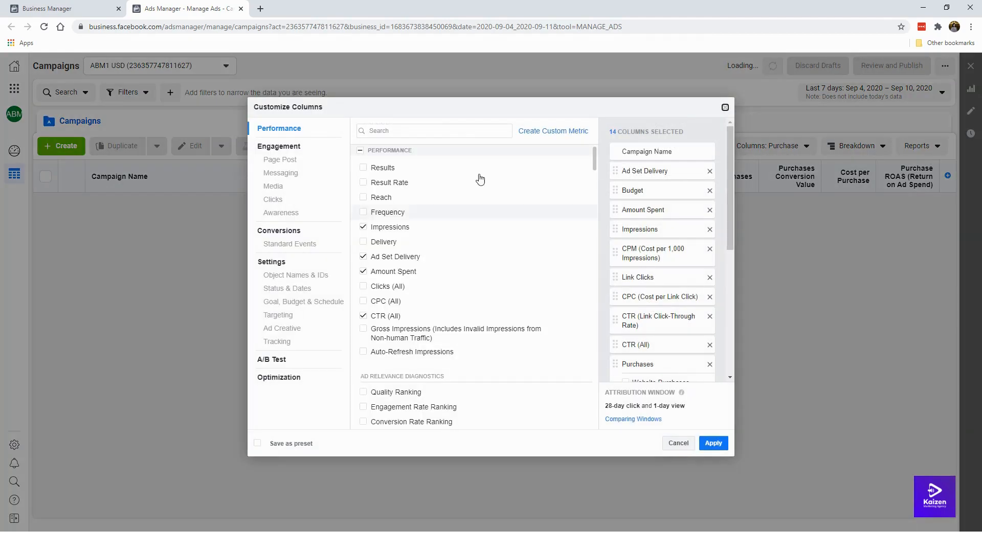
left_click(434, 131)
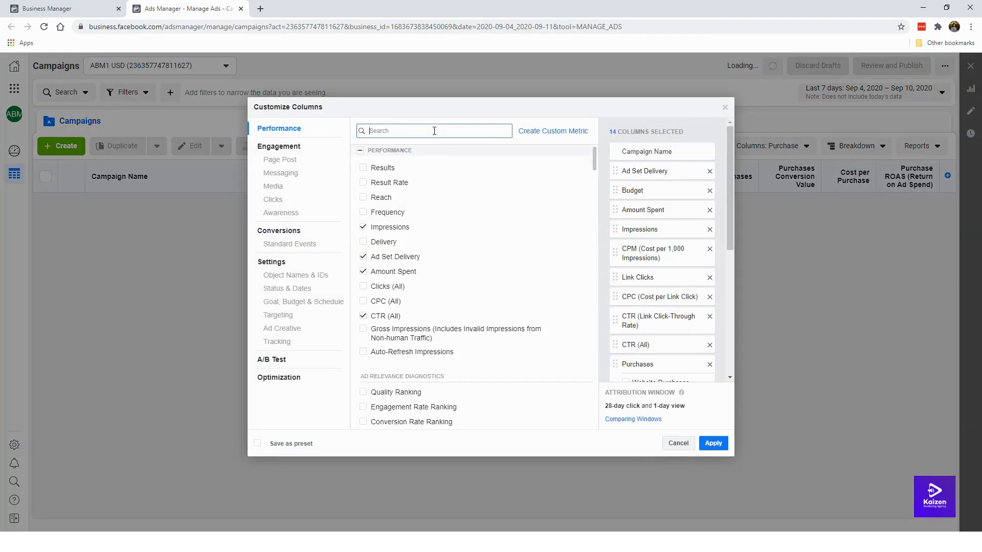
type("add")
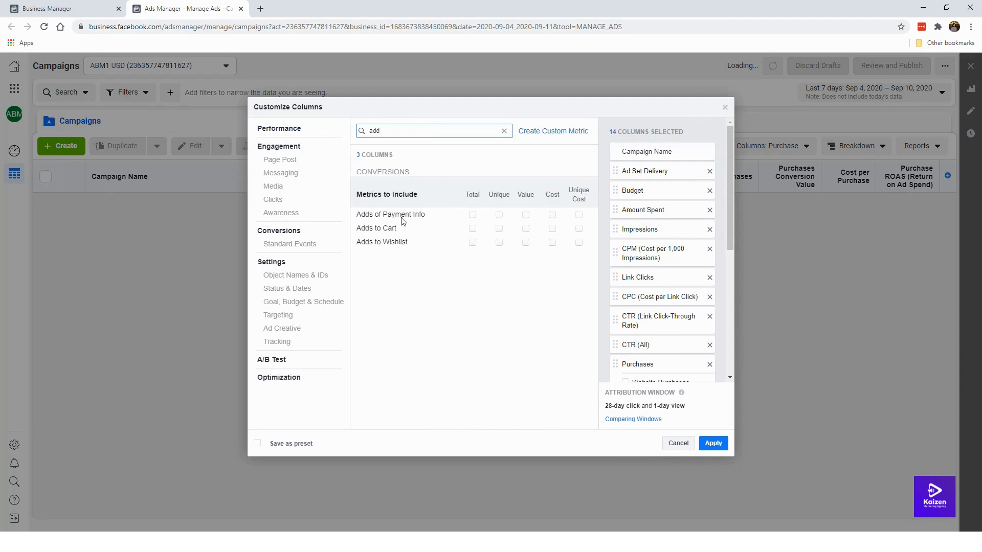
left_click(474, 230)
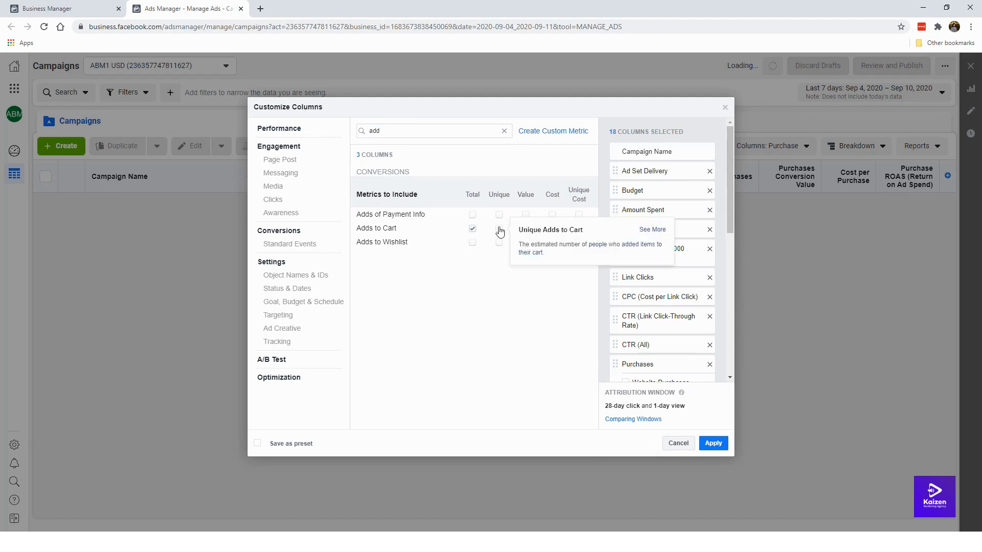
left_click(499, 230)
left_click(553, 229)
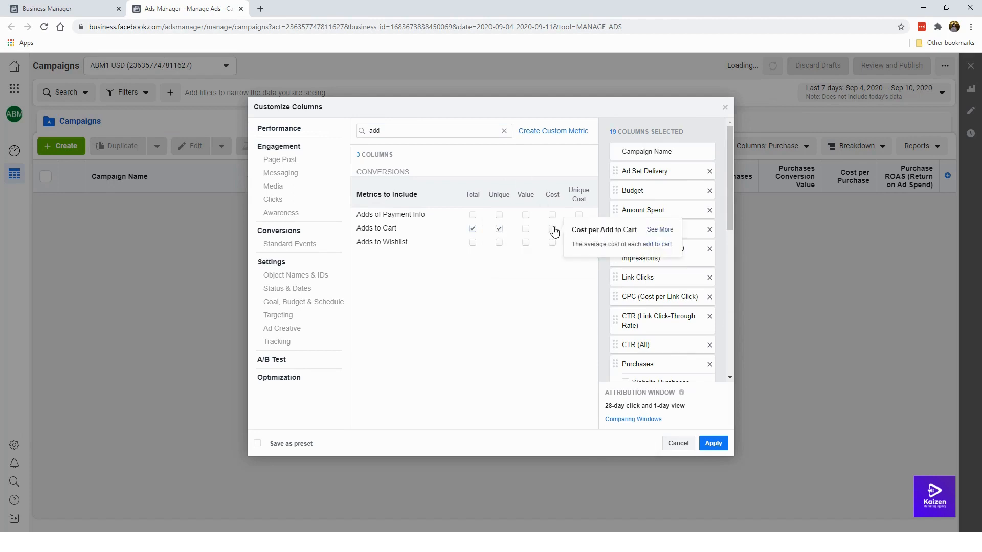
Deselect the website, offline and on-Facebook Adds to Cart sub-metrics and remove the Unique Adds to Cart column
scroll(690, 275, "down", 2)
scroll(690, 275, "down", 5)
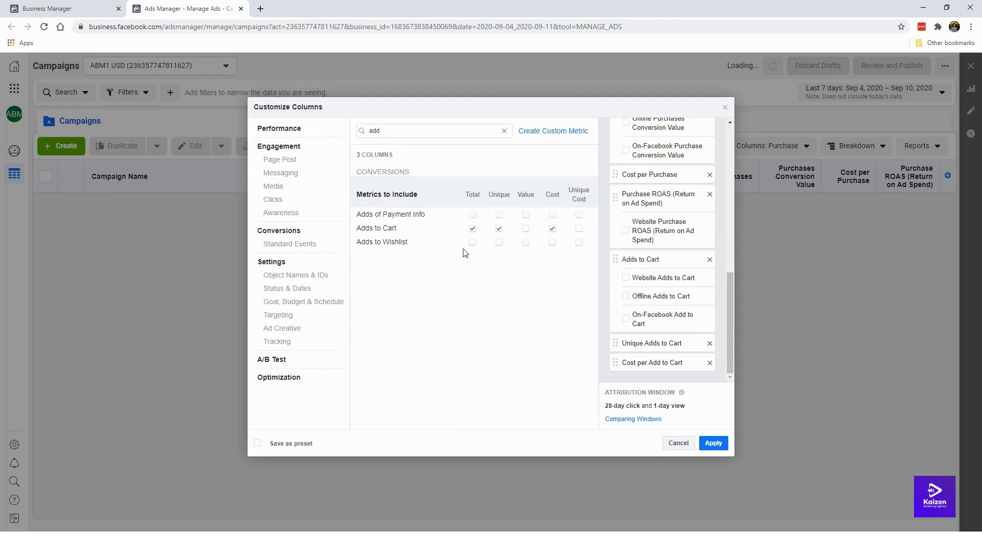
left_click(499, 229)
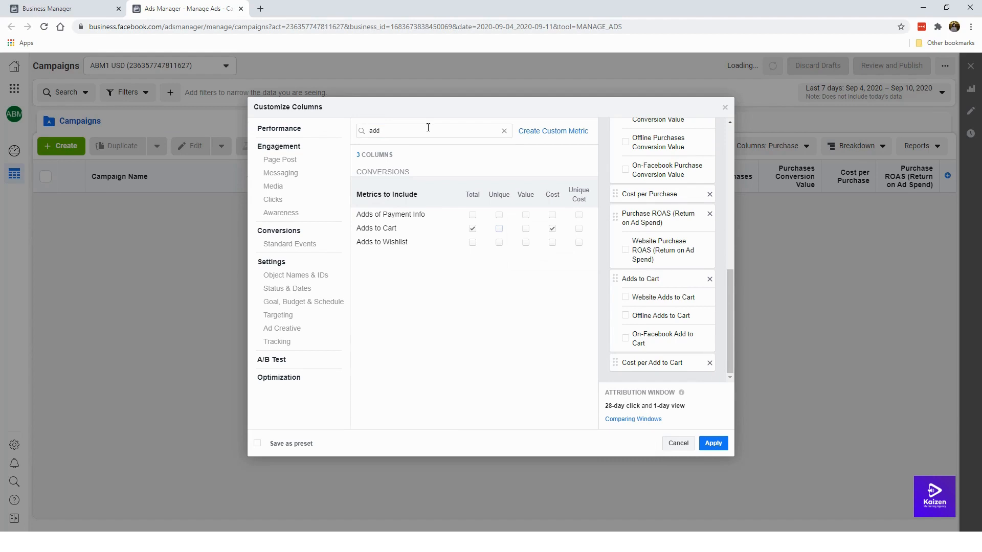
Search for "ini" and add the total and cost columns for Checkouts Initiated, without the website, offline and on-Facebook sub-metrics
left_click_drag(428, 128, 337, 122)
type("in")
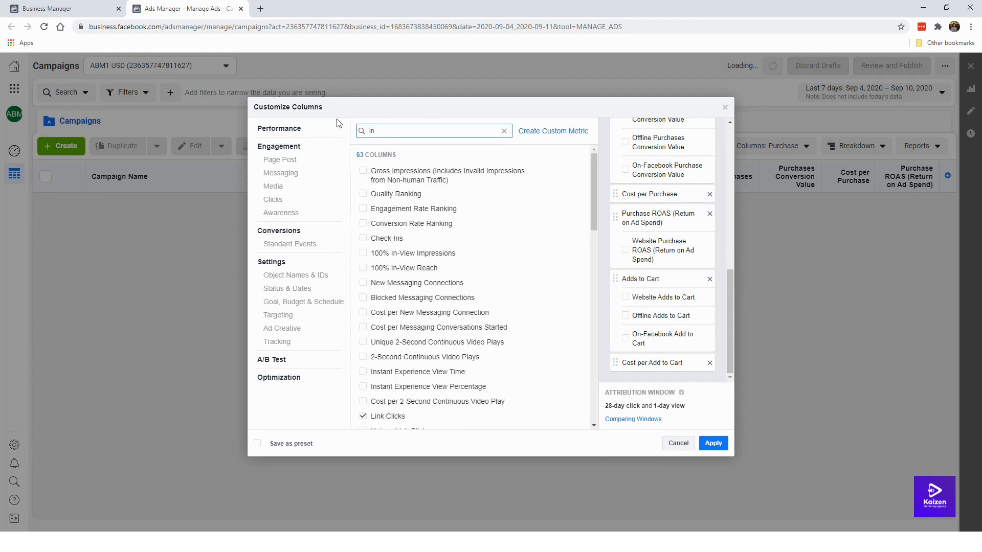
type("i")
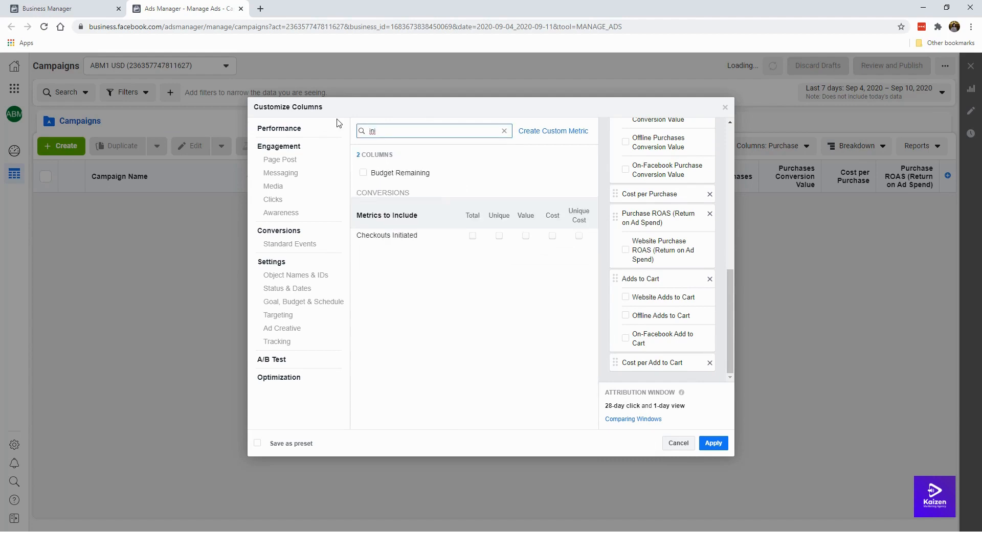
left_click(472, 236)
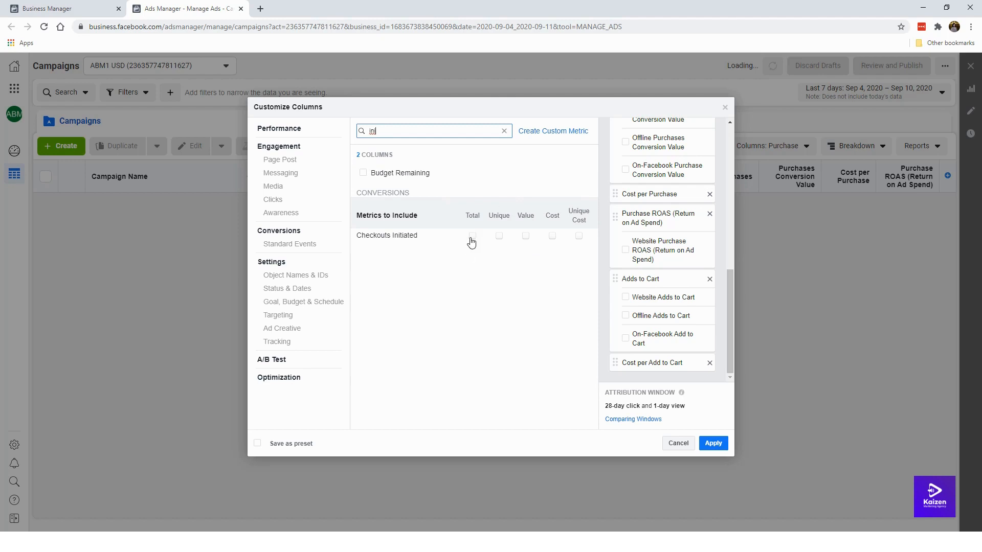
left_click(552, 236)
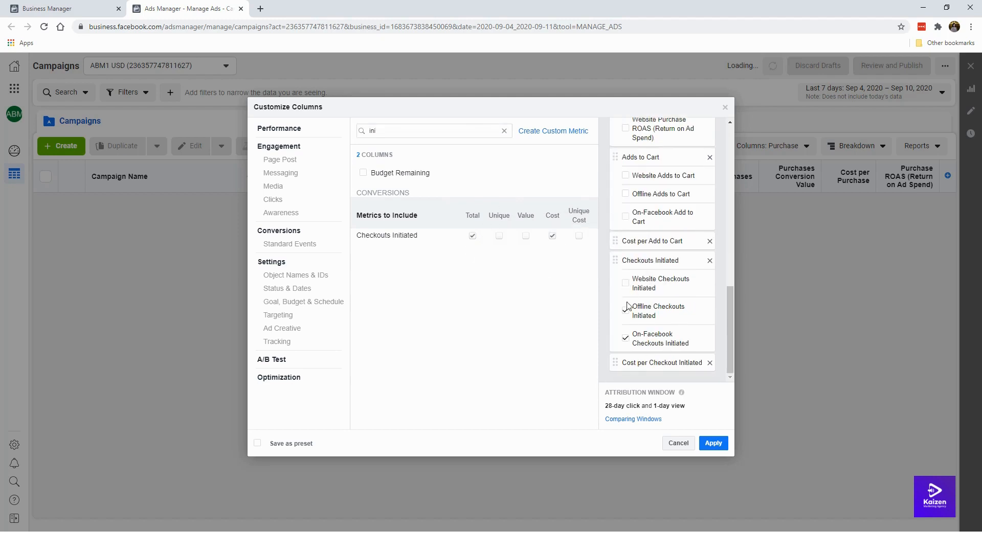
left_click(625, 310)
left_click(625, 338)
Remove Checkouts Initiated and Cost per Checkout Initiated from the selected columns
left_click(709, 261)
left_click(709, 363)
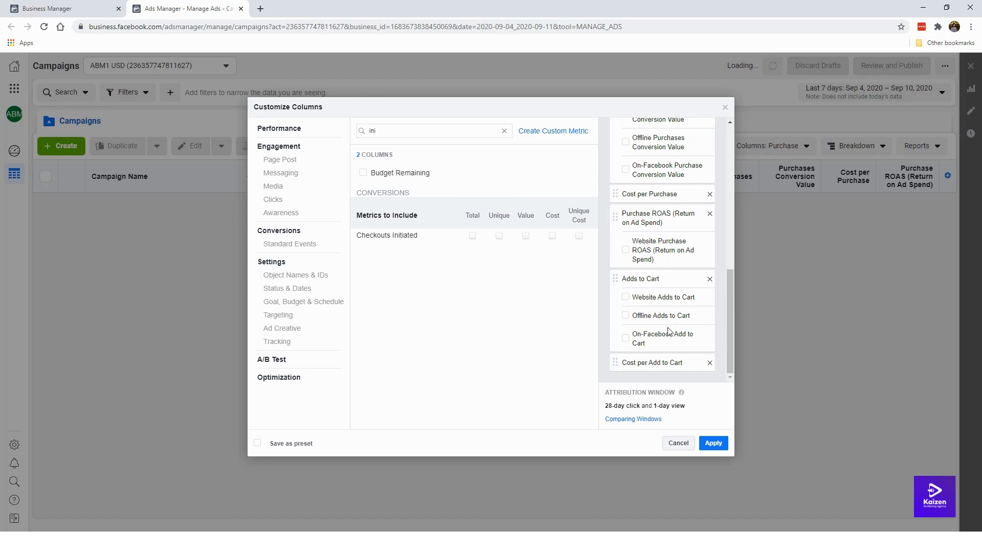
Save the column selection as a preset named "E-Commerce" and apply it
left_click(300, 444)
left_click_drag(361, 451, 272, 433)
type("E-Commerce")
left_click(713, 443)
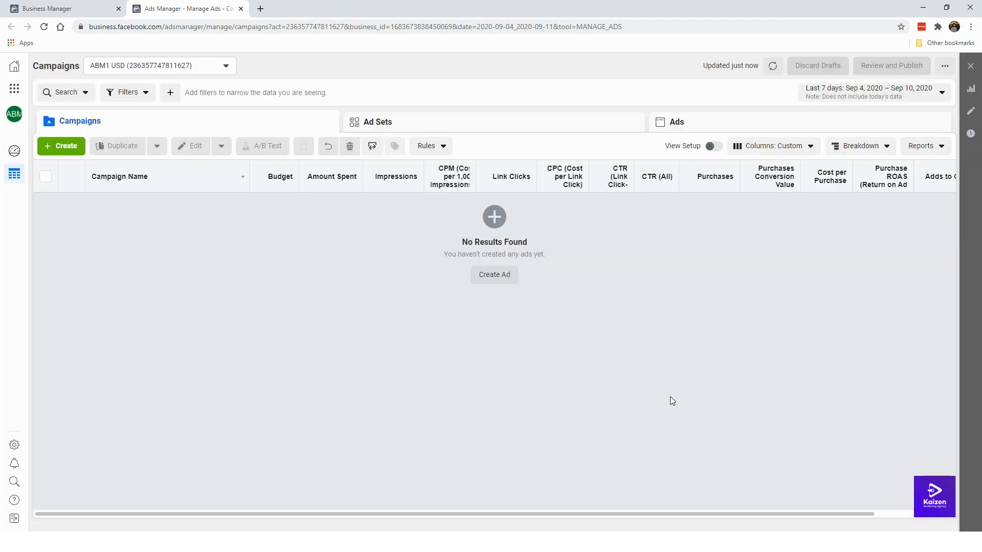